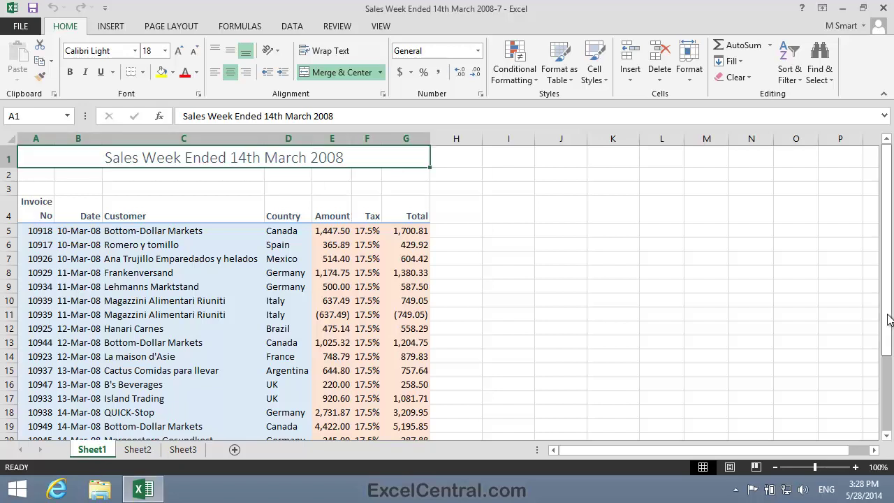
# Select a customer cell and open the fill colour choices, then dismiss them without applying a colour.
pyautogui.moveTo(887, 311); pyautogui.dragTo(885, 337)
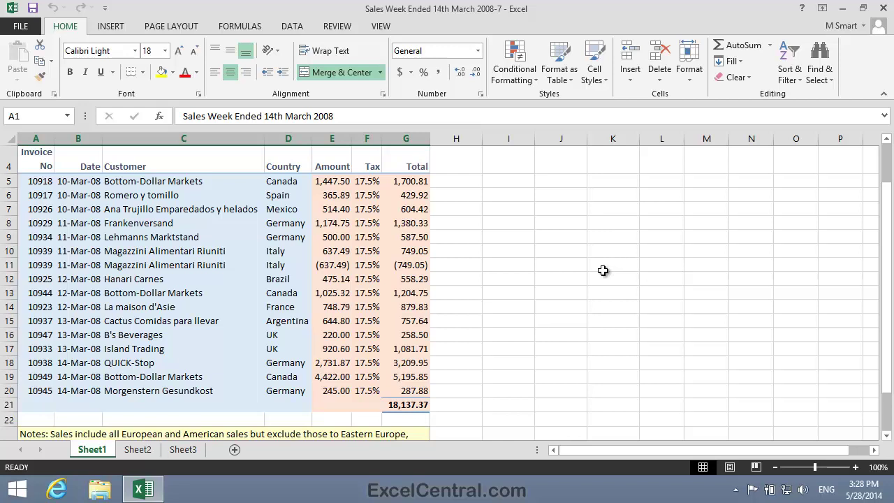
pyautogui.click(249, 235)
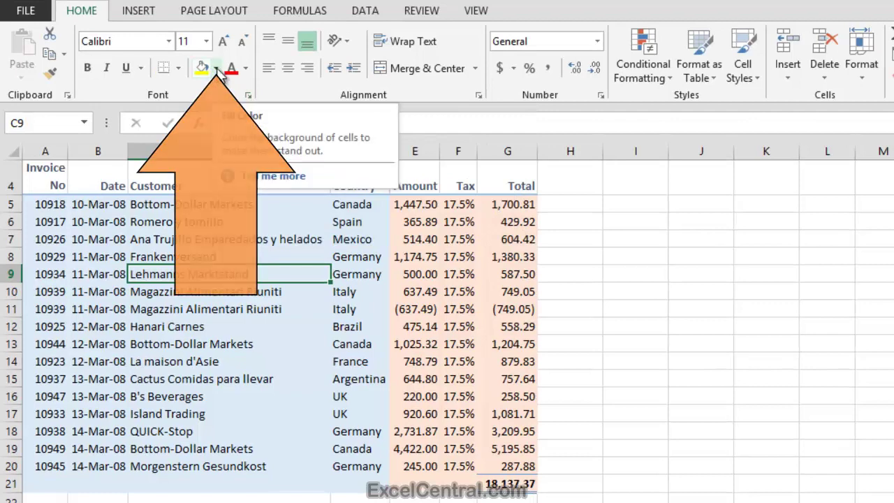
pyautogui.click(218, 69)
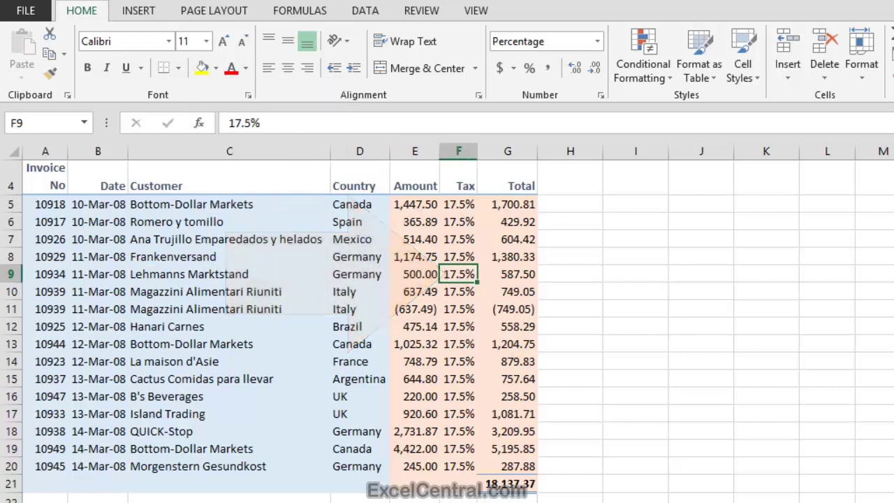
pyautogui.click(216, 68)
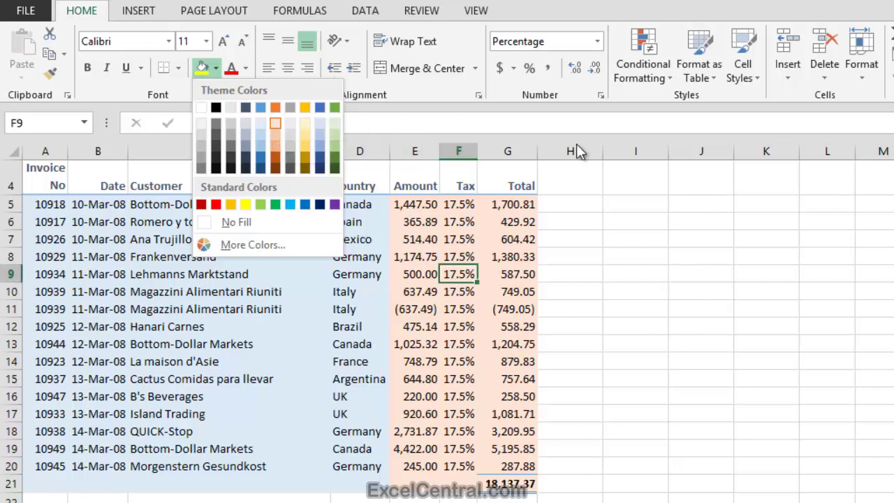
pyautogui.click(640, 219)
pyautogui.click(640, 218)
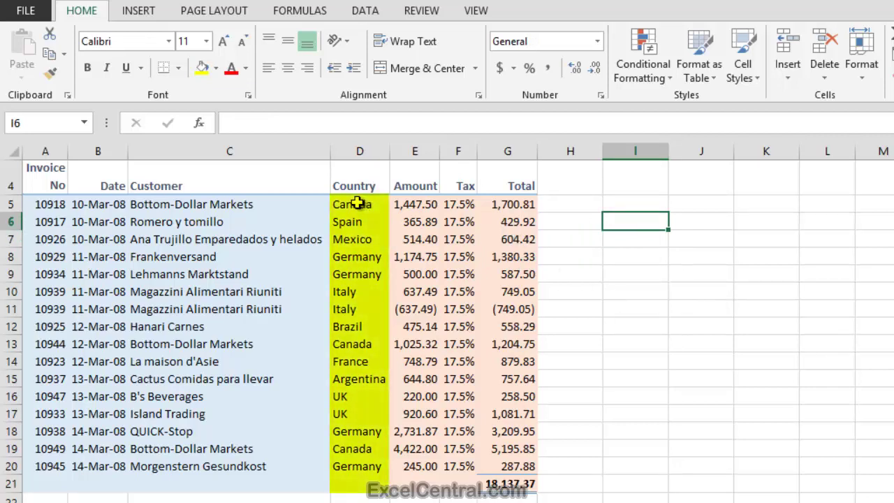
# Select the Country cells D5:D20 and bring up Format Cells from the Alignment dialog launcher.
pyautogui.moveTo(357, 203); pyautogui.dragTo(359, 485)
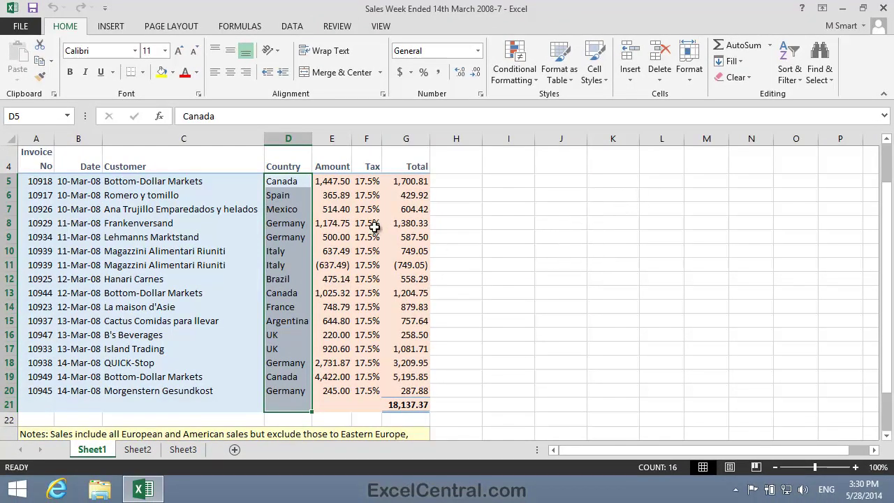
pyautogui.rightClick(286, 220)
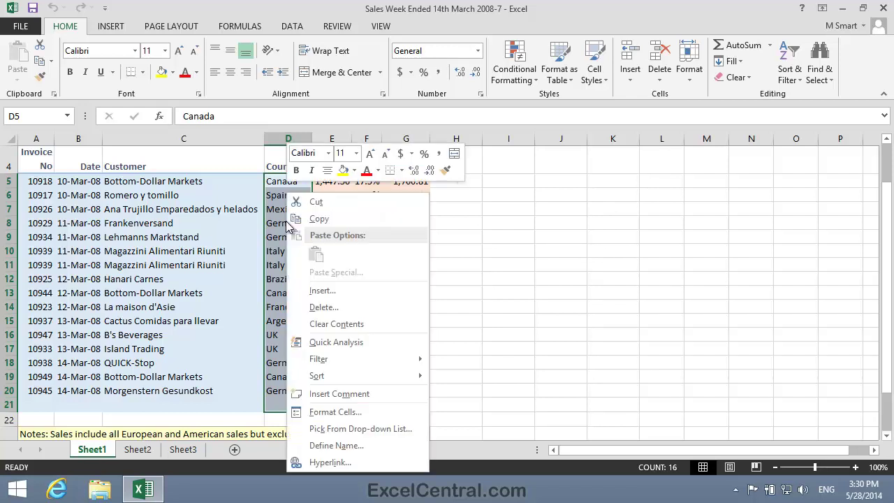
pyautogui.click(353, 413)
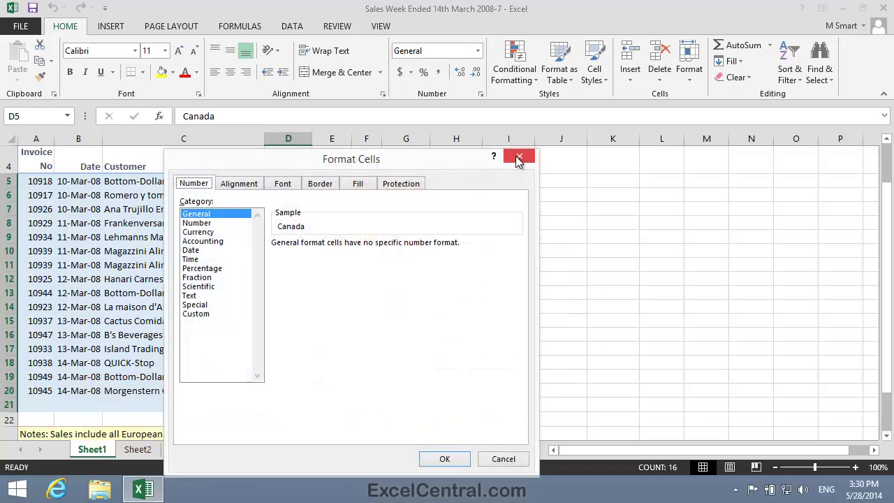
pyautogui.click(517, 155)
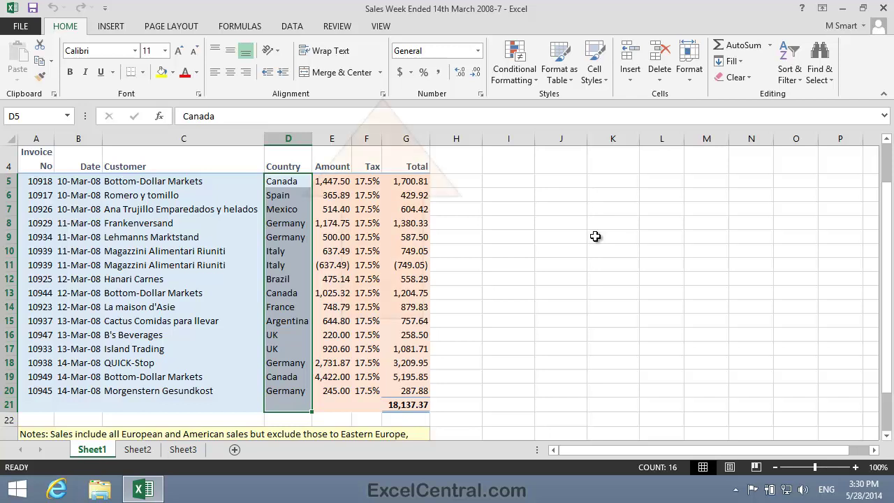
pyautogui.click(383, 93)
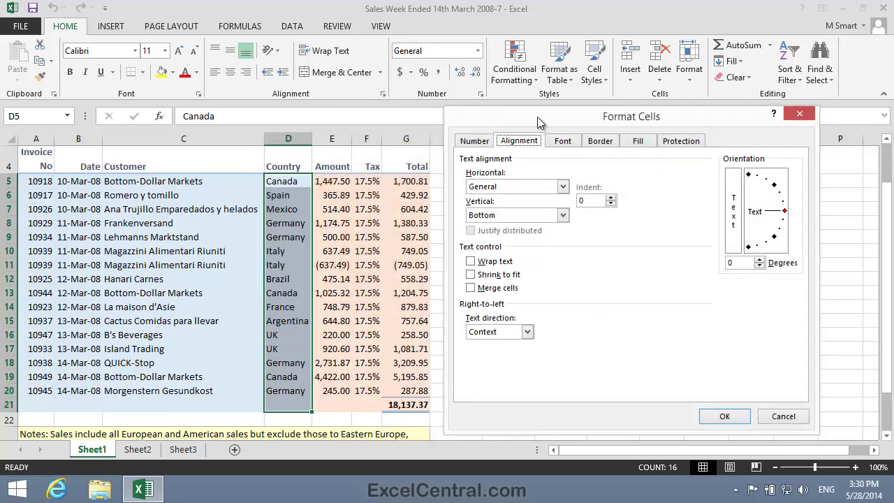
pyautogui.moveTo(490, 114)
pyautogui.mouseDown()
pyautogui.moveTo(544, 116)
pyautogui.moveTo(503, 116)
pyautogui.mouseUp()
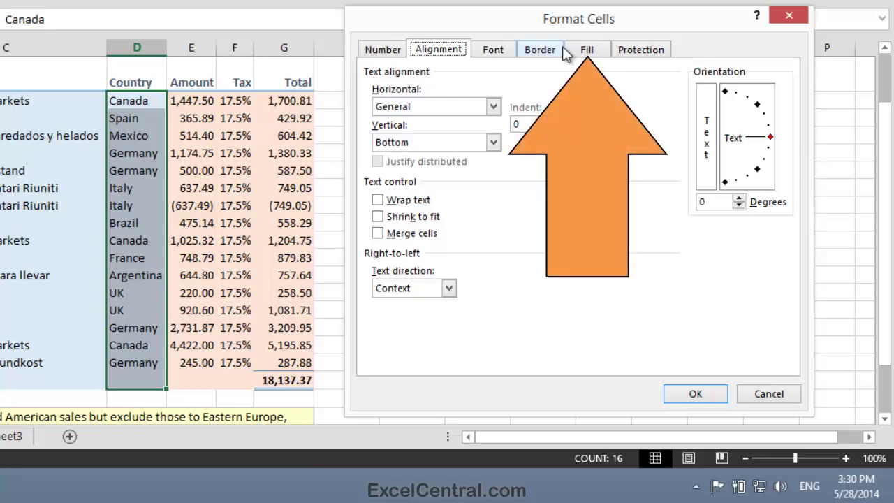
# In Fill Effects, set the gradient's Color 1 to blue and Color 2 to light peach.
pyautogui.click(587, 51)
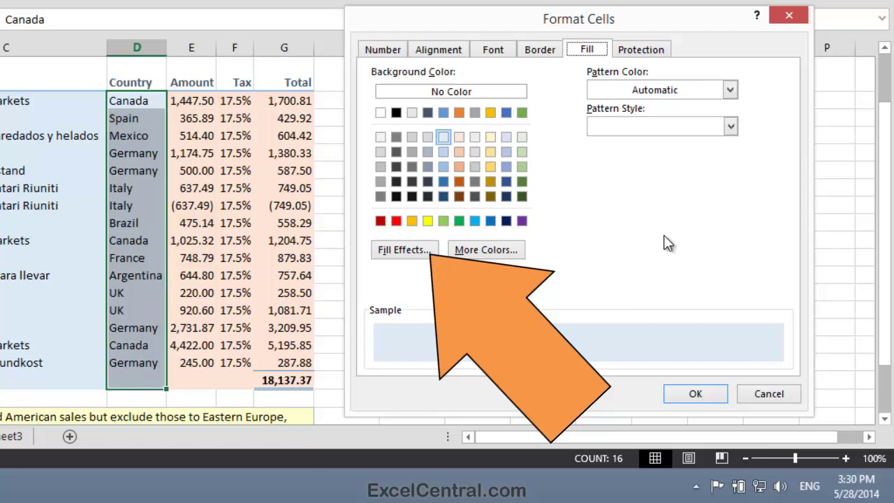
pyautogui.click(405, 250)
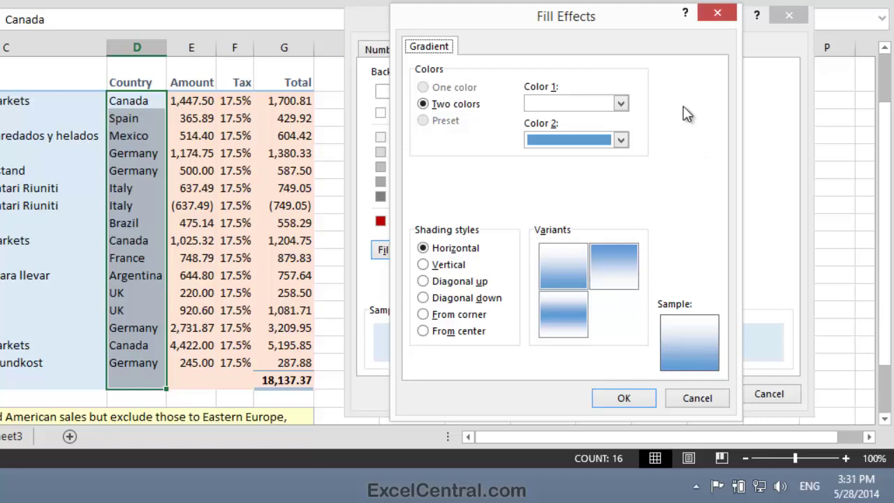
pyautogui.click(620, 104)
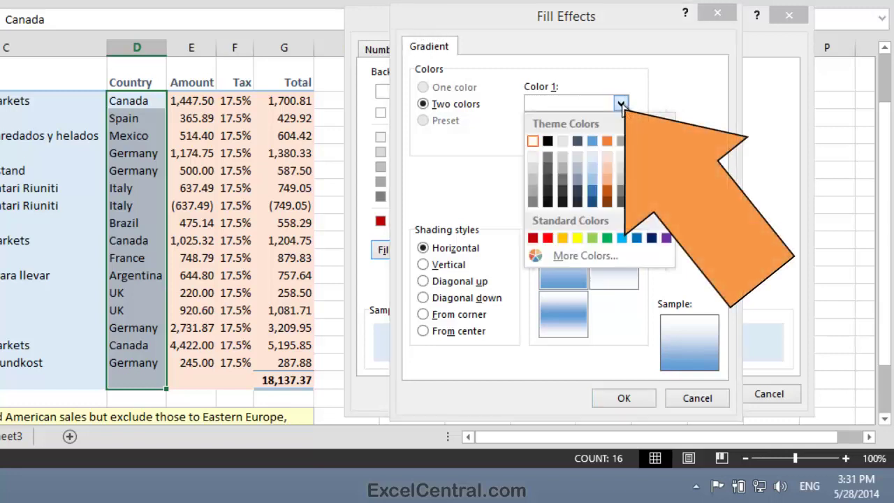
pyautogui.click(593, 159)
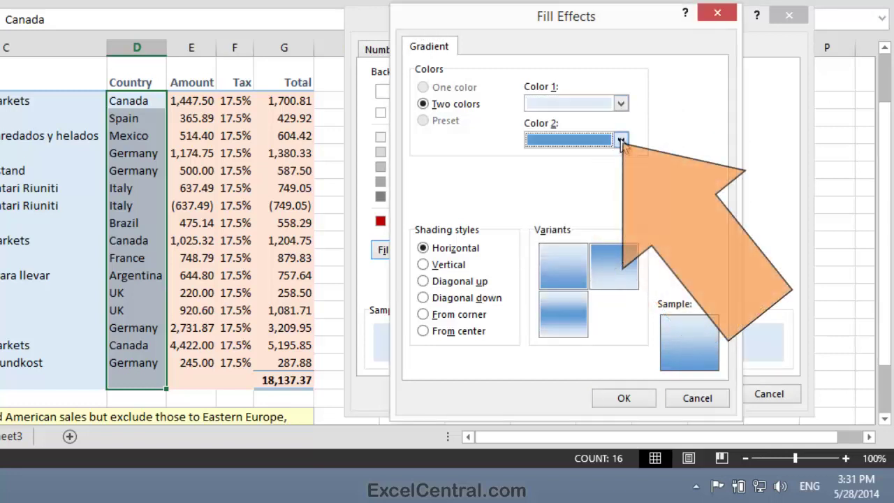
pyautogui.click(620, 139)
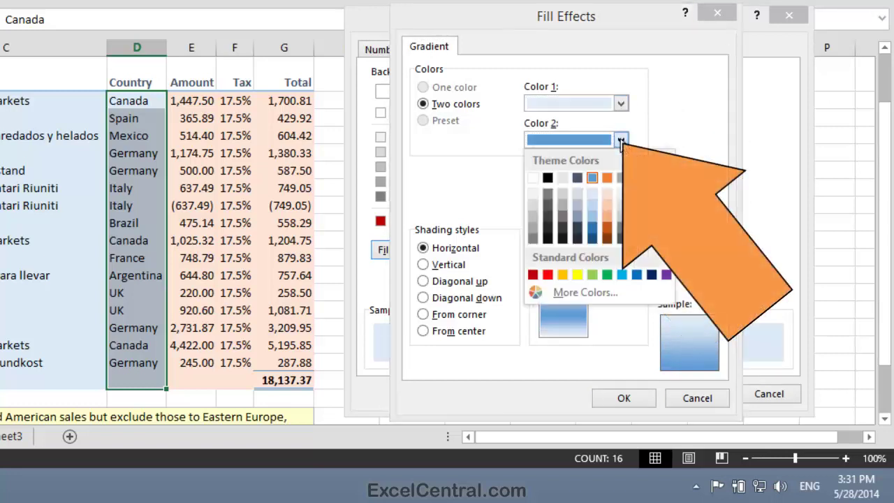
pyautogui.click(607, 193)
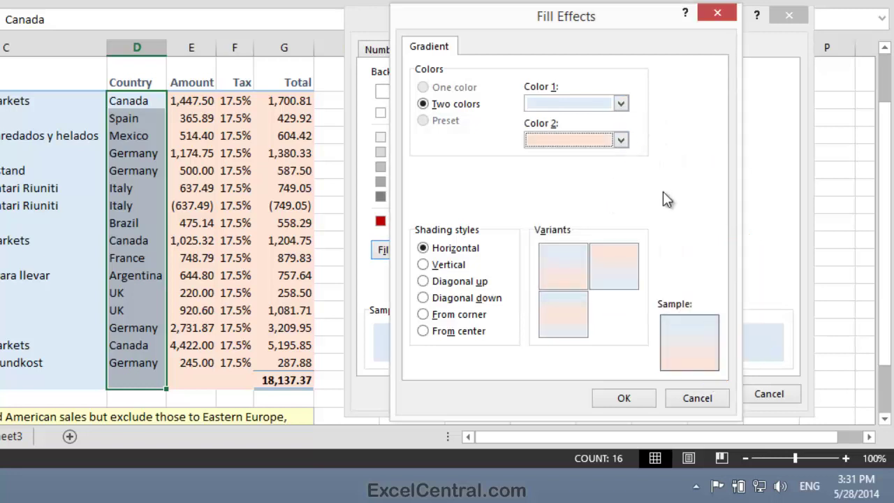
pyautogui.click(621, 105)
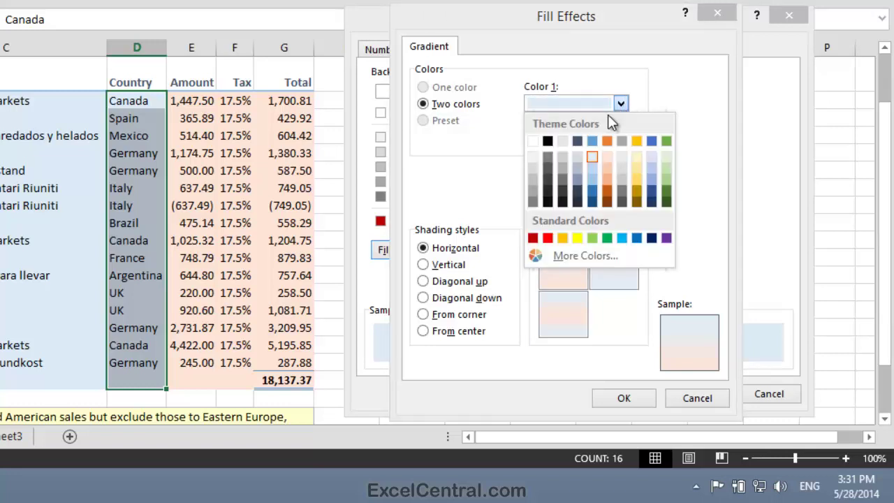
pyautogui.click(592, 142)
pyautogui.click(620, 140)
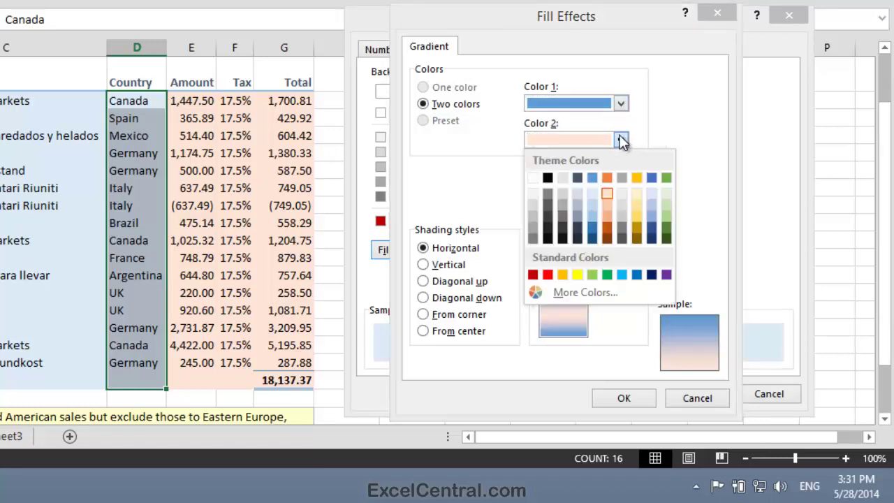
# Change Color 2 to orange and preview the horizontal gradient variants.
pyautogui.click(608, 179)
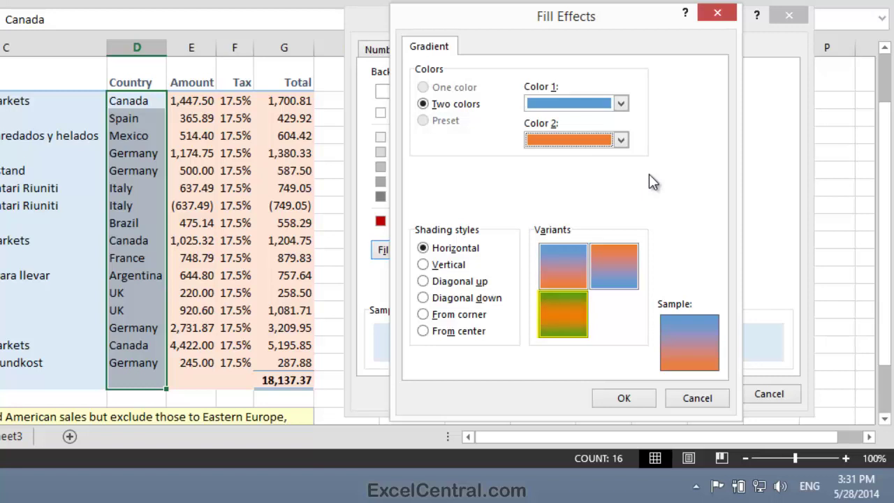
pyautogui.click(607, 271)
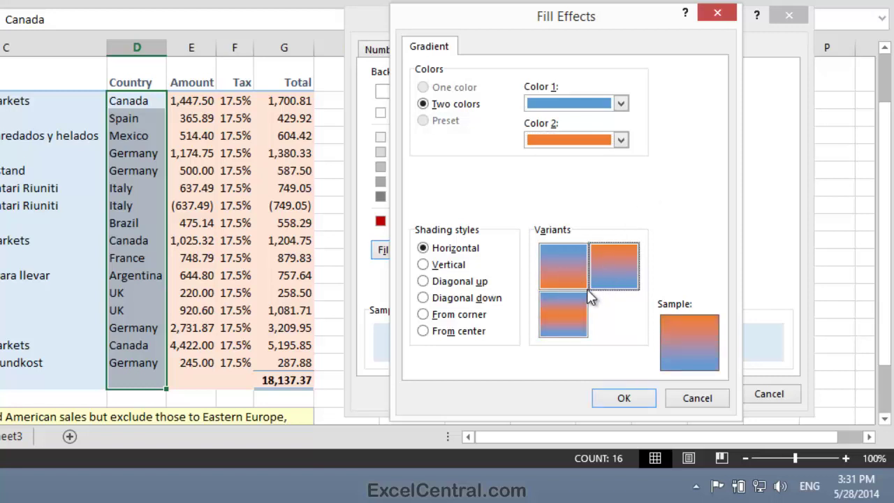
pyautogui.click(569, 314)
pyautogui.click(566, 271)
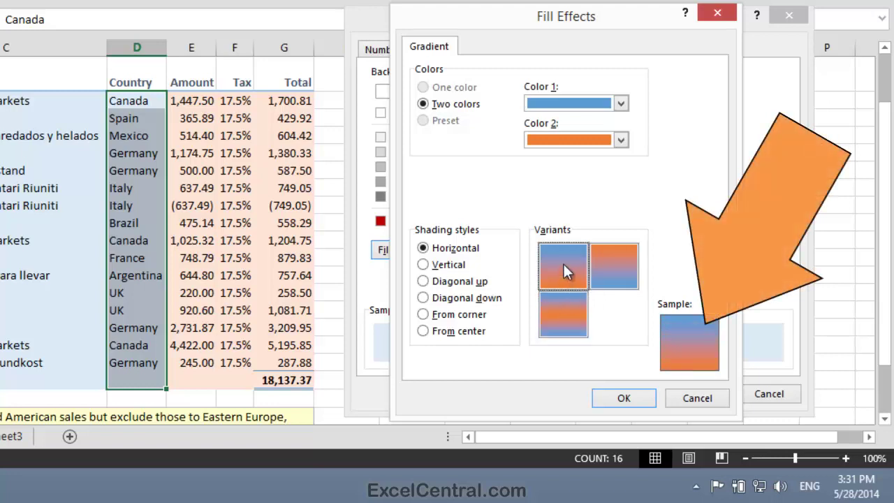
pyautogui.click(630, 259)
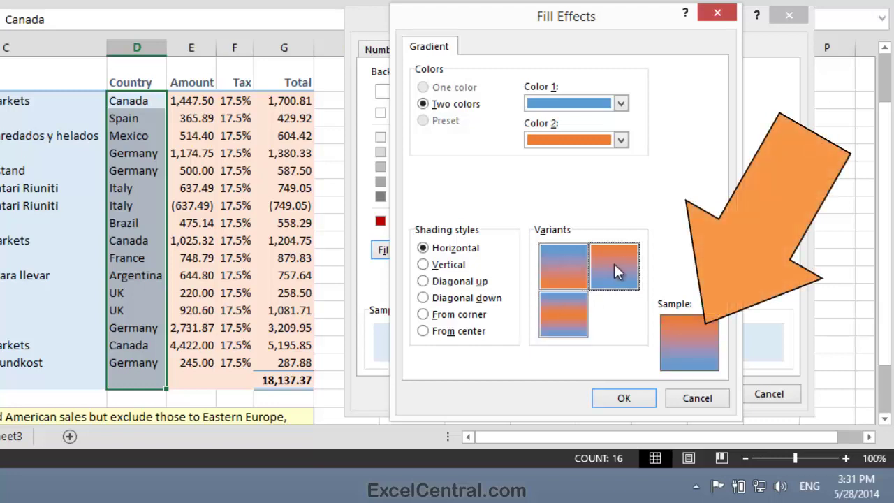
pyautogui.click(556, 312)
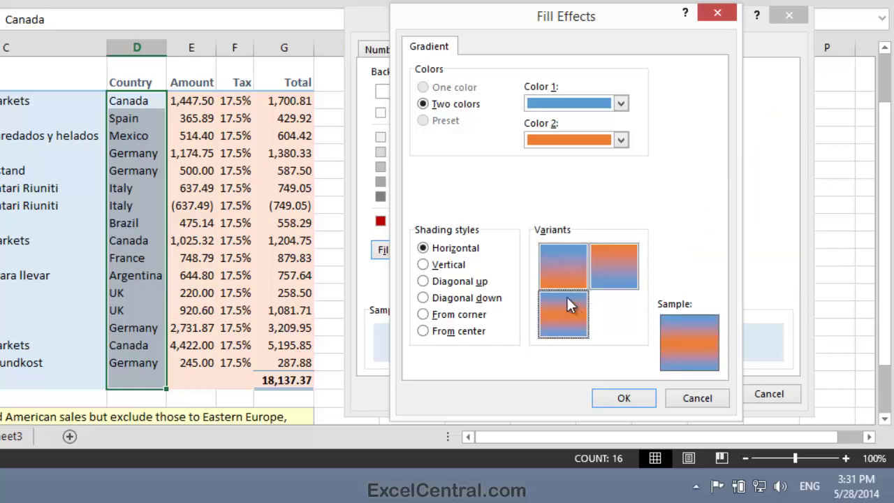
# Try the vertical variants and the diagonal, corner and center shading styles, then return to Vertical.
pyautogui.click(424, 265)
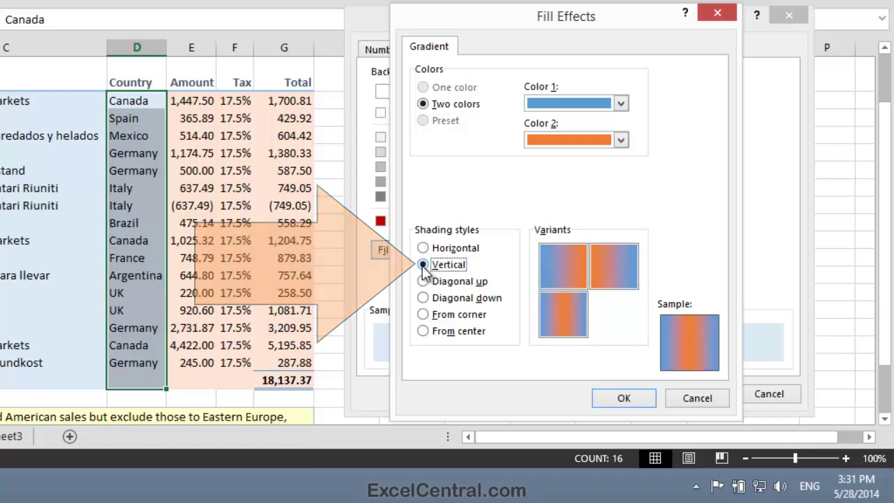
pyautogui.click(571, 268)
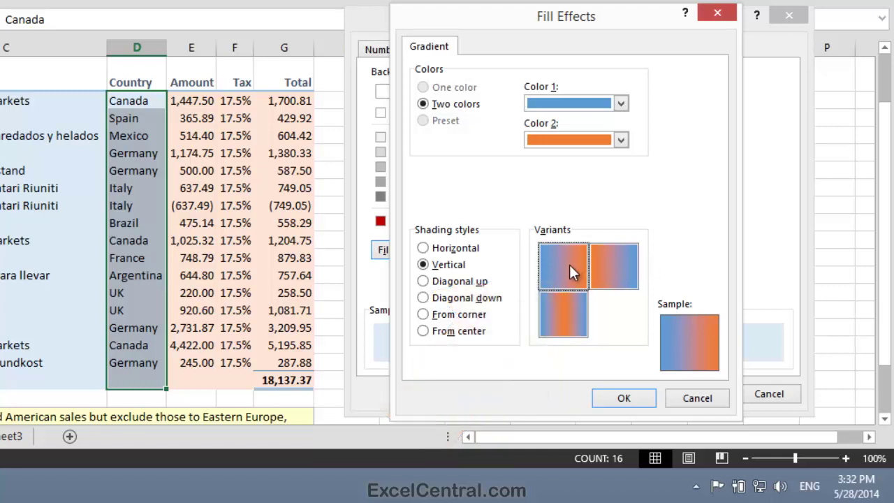
pyautogui.click(618, 264)
pyautogui.click(562, 323)
pyautogui.click(423, 282)
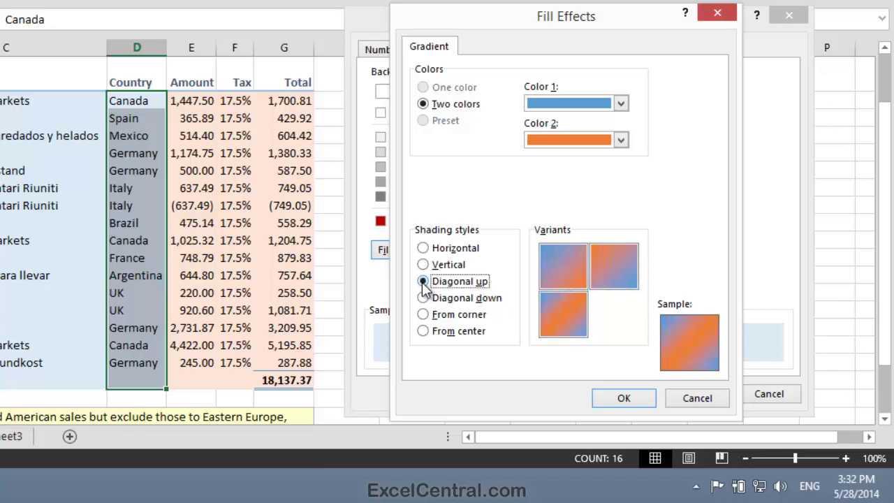
pyautogui.click(422, 298)
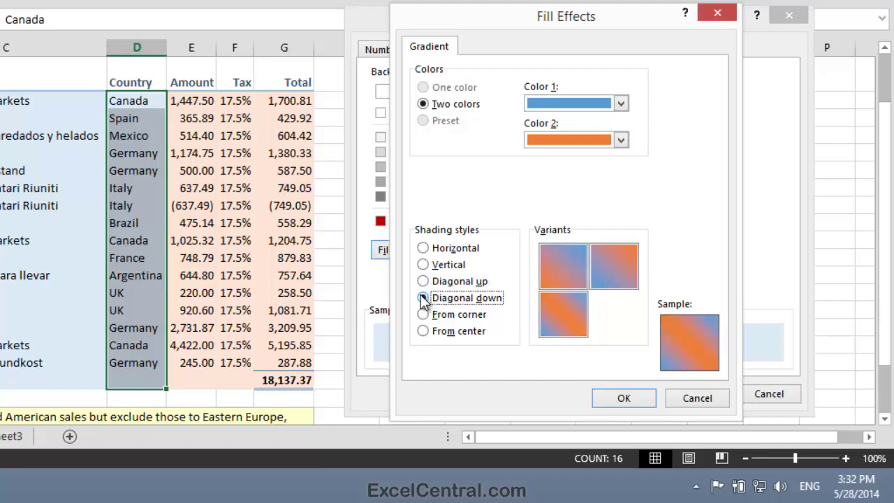
pyautogui.click(423, 315)
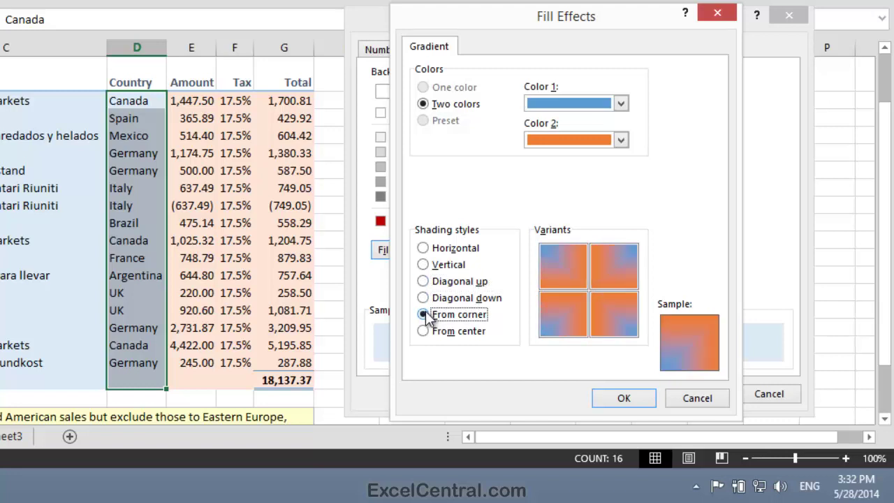
pyautogui.click(423, 331)
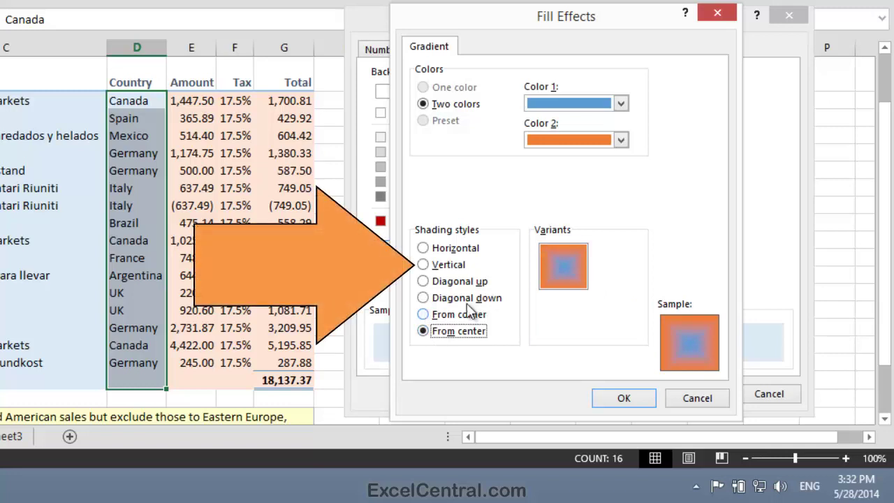
pyautogui.click(423, 266)
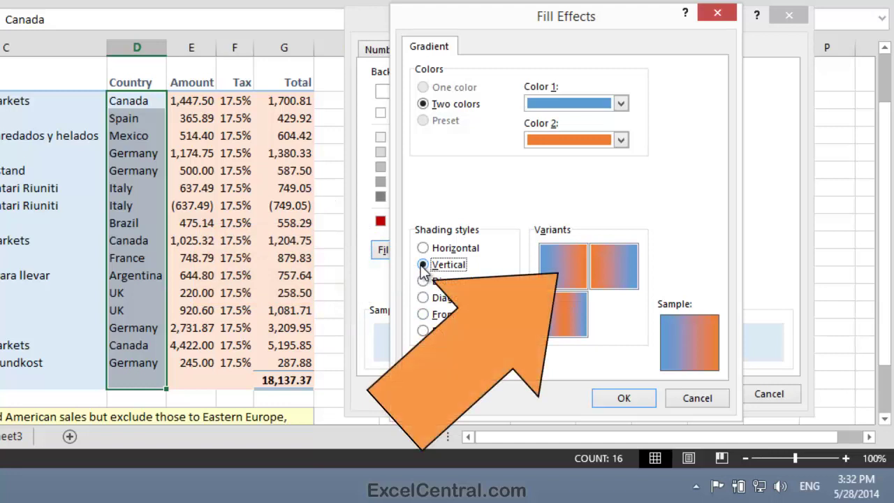
# Pick the blue-to-orange vertical variant, then change the colours to light blue and pale orange.
pyautogui.click(561, 268)
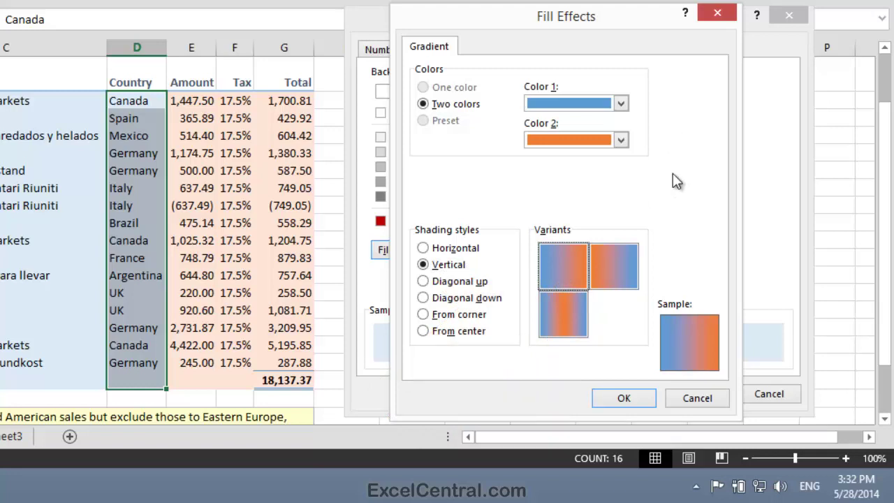
pyautogui.click(620, 104)
pyautogui.click(621, 103)
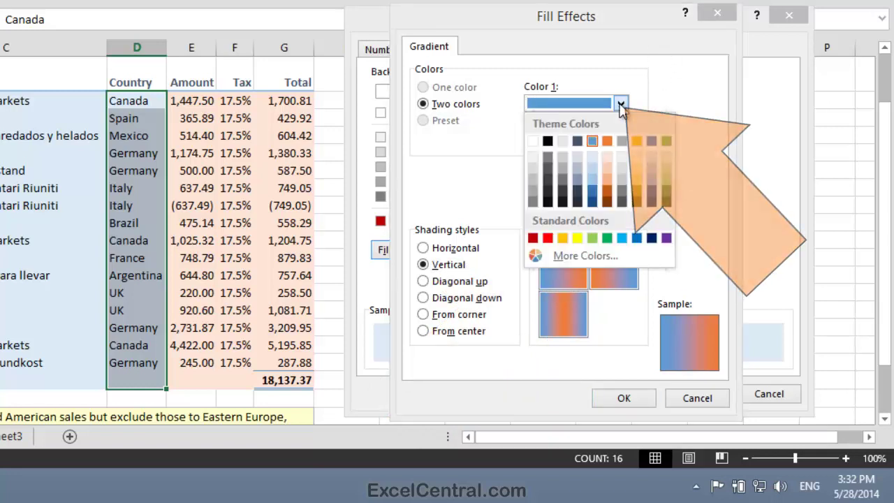
pyautogui.click(592, 157)
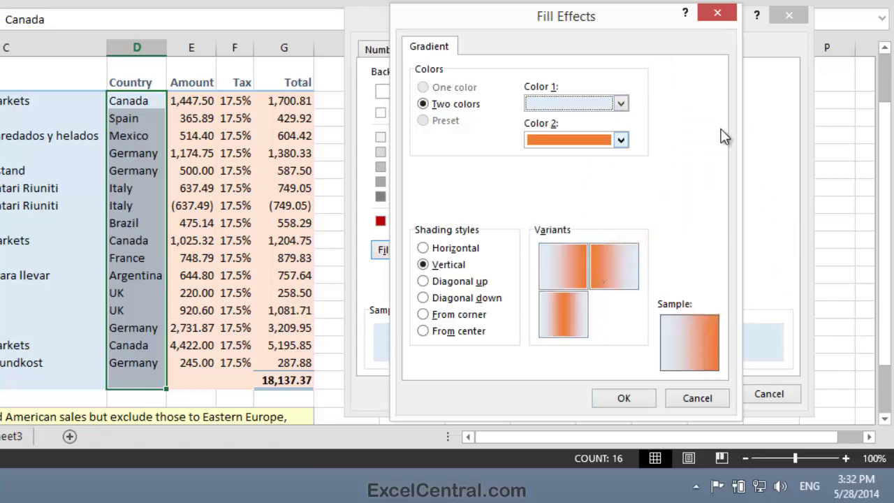
pyautogui.click(620, 141)
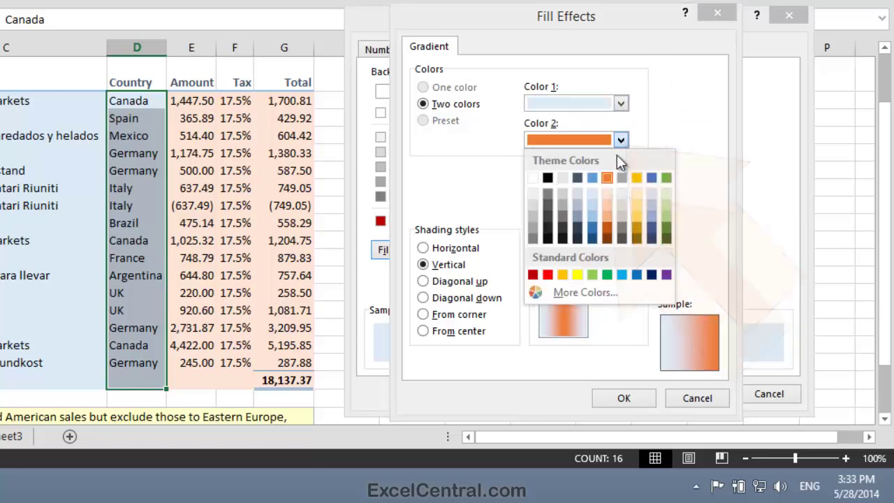
pyautogui.click(607, 193)
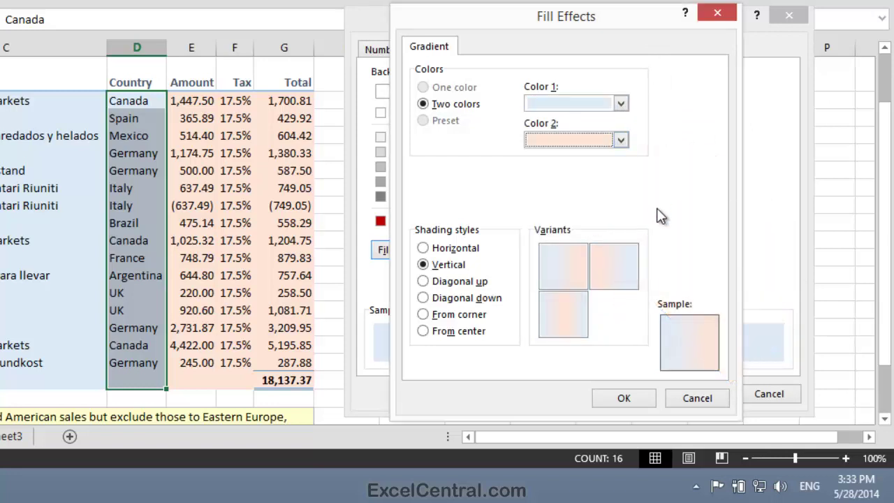
# Confirm Fill Effects and Format Cells, then deselect column D to view its vertical gradient.
pyautogui.click(627, 403)
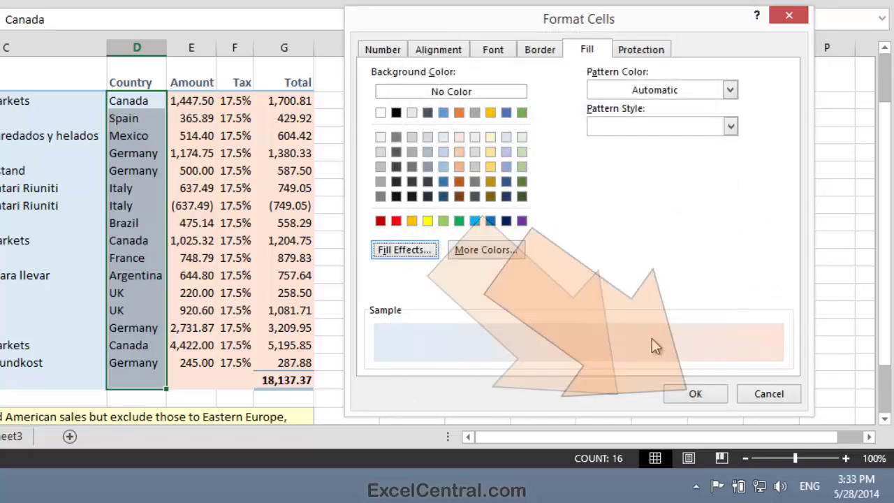
pyautogui.click(692, 394)
pyautogui.click(490, 229)
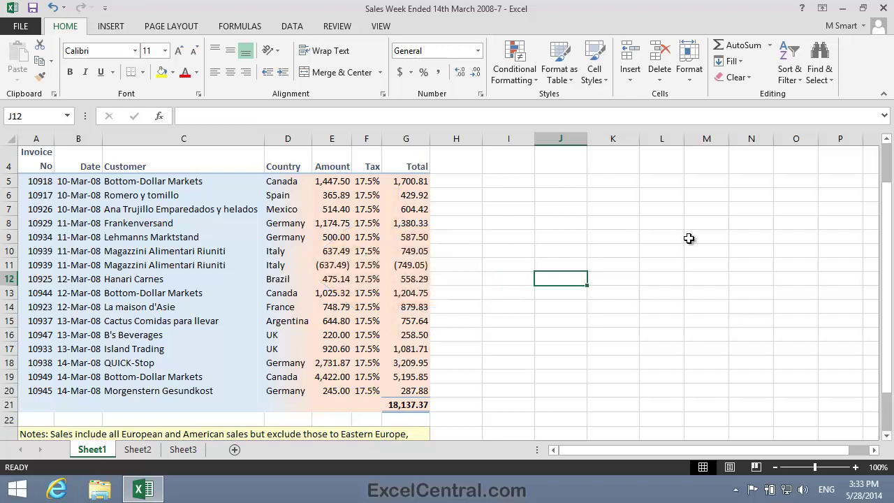
# Save As a new copy, changing the file name's trailing 7 to 8 (Sales Week Ended 14th March 2008-8).
pyautogui.click(23, 27)
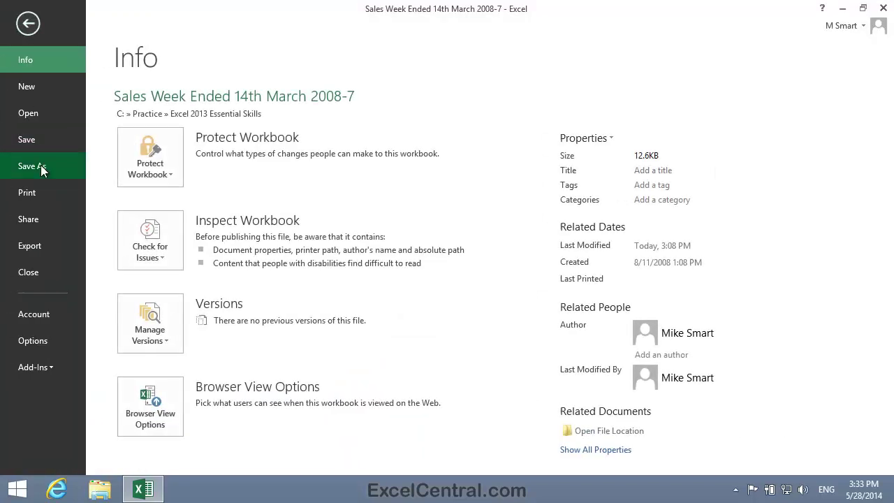
pyautogui.click(40, 165)
pyautogui.click(362, 433)
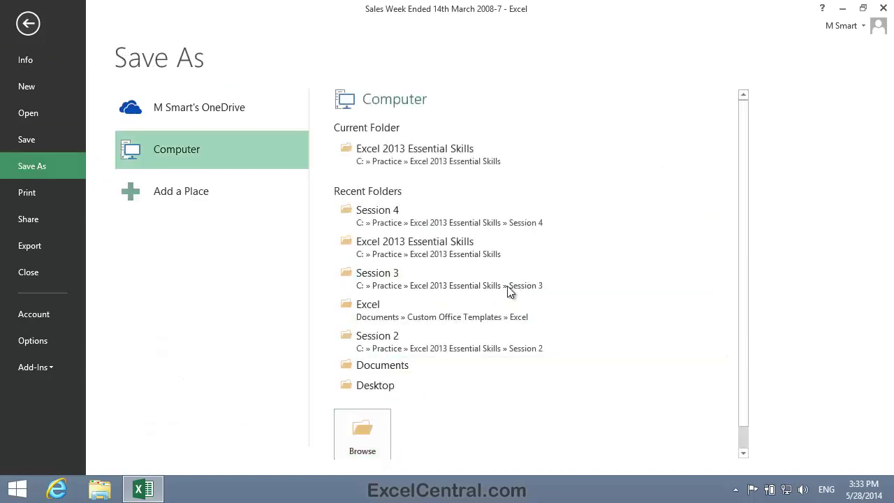
pyautogui.click(547, 286)
pyautogui.press('BackSpace')
pyautogui.write('8-8')
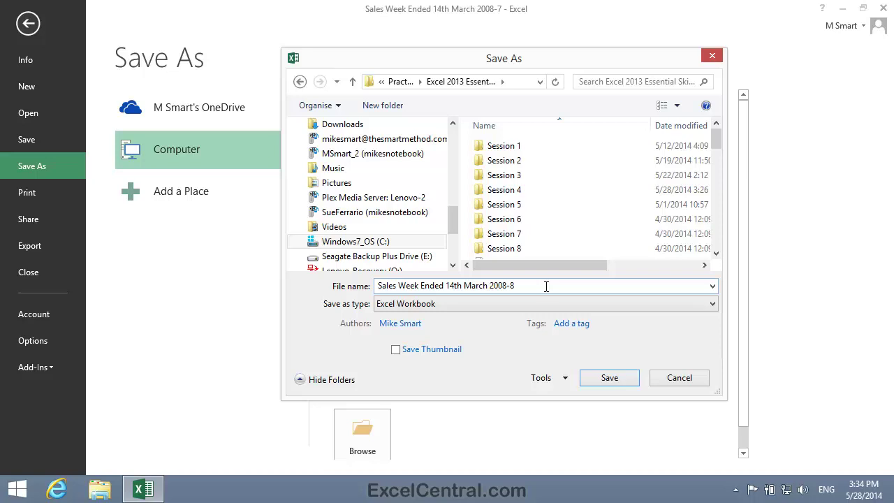
pyautogui.click(610, 381)
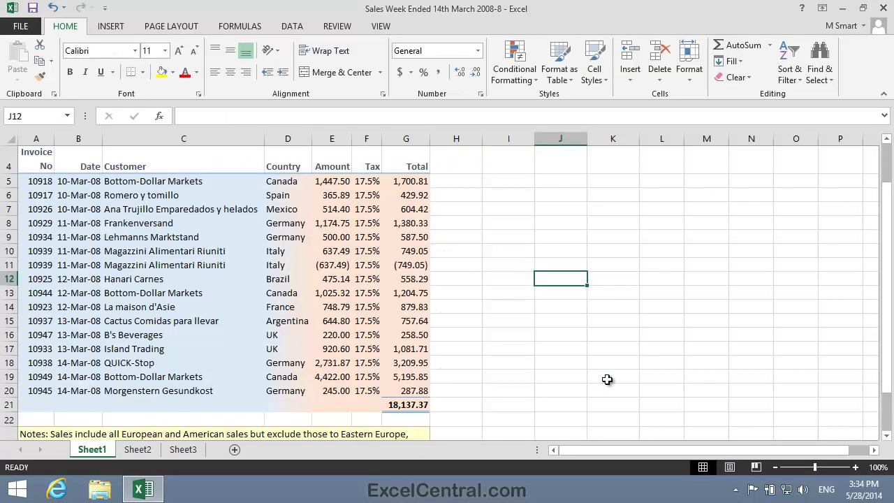